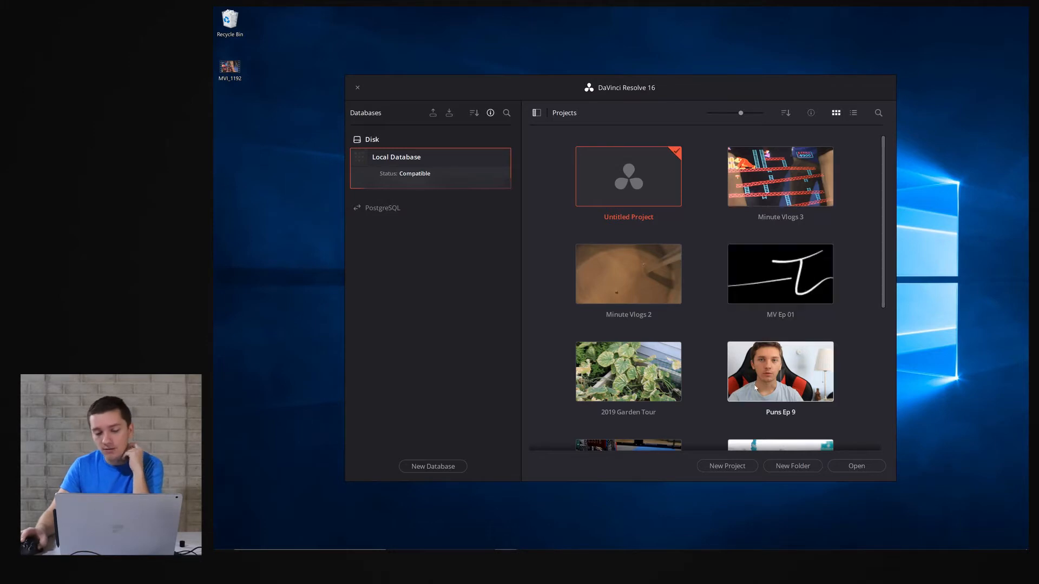
Open the Untitled Project from the Local Database
left_click_drag(884, 211, 903, 179)
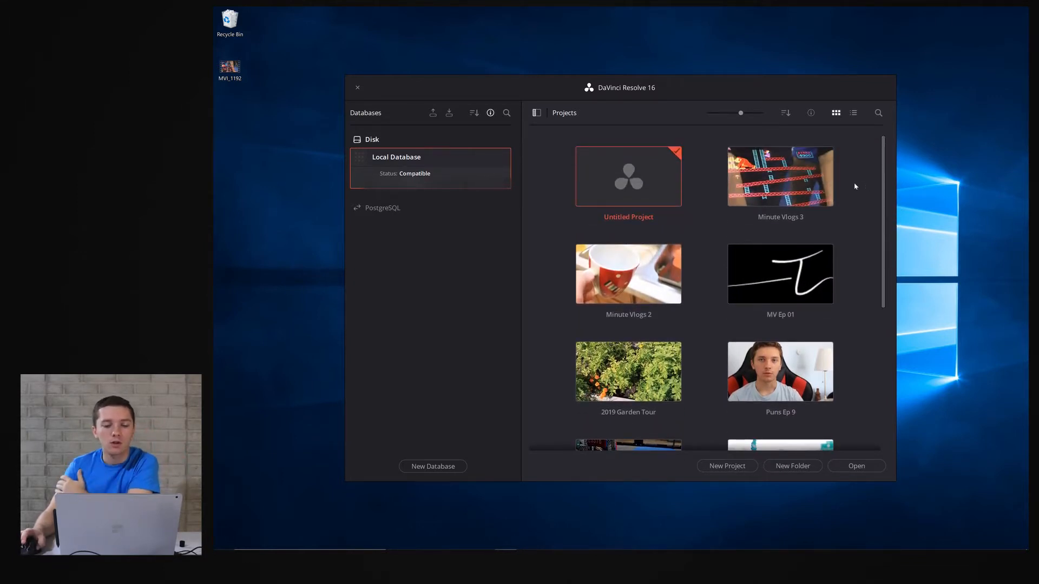
double_click(656, 188)
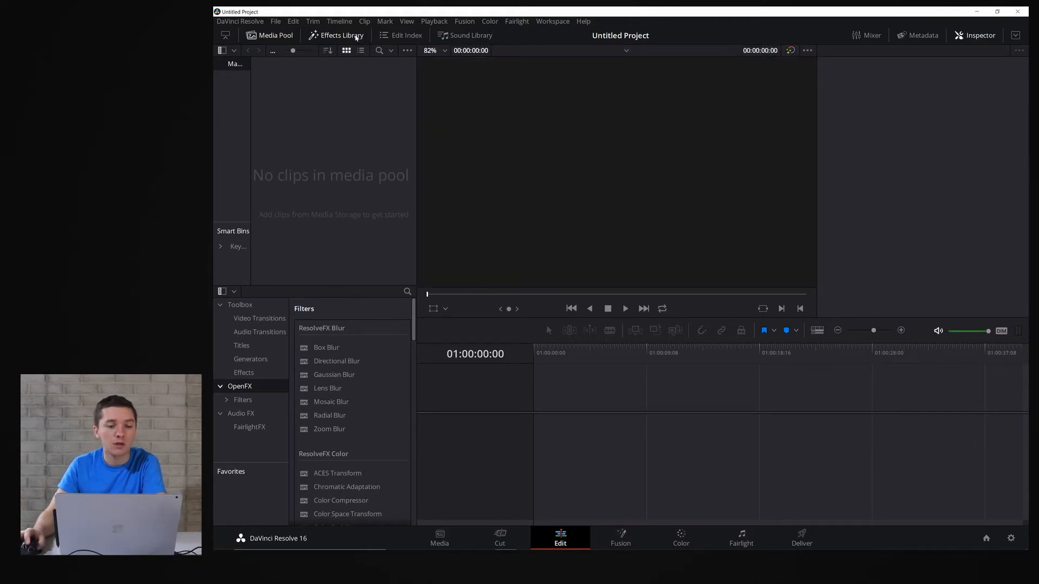
Hide the Effects Library and Media Pool, and toggle the Inspector off and back on
left_click(338, 35)
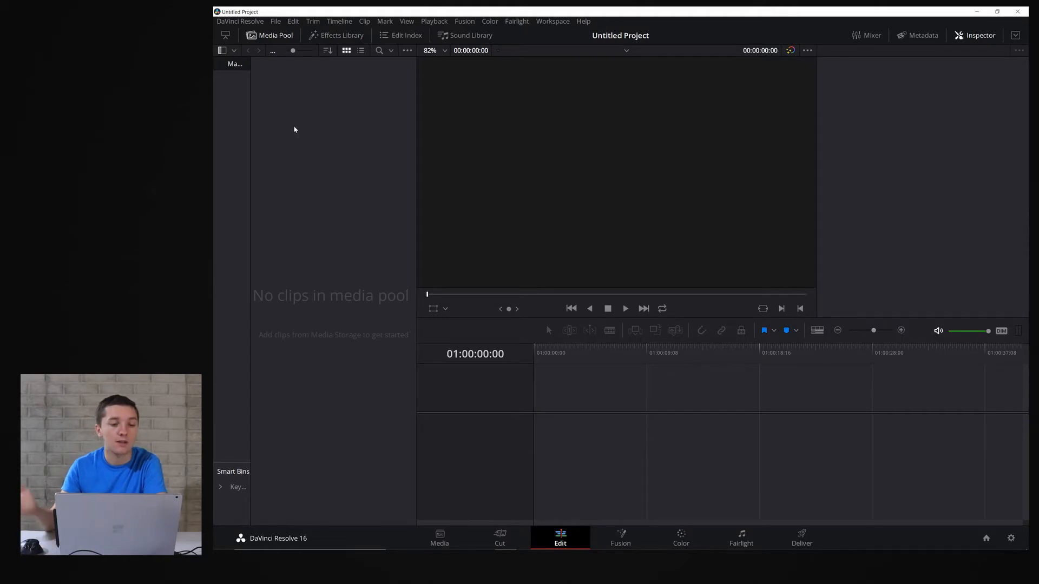
left_click(285, 36)
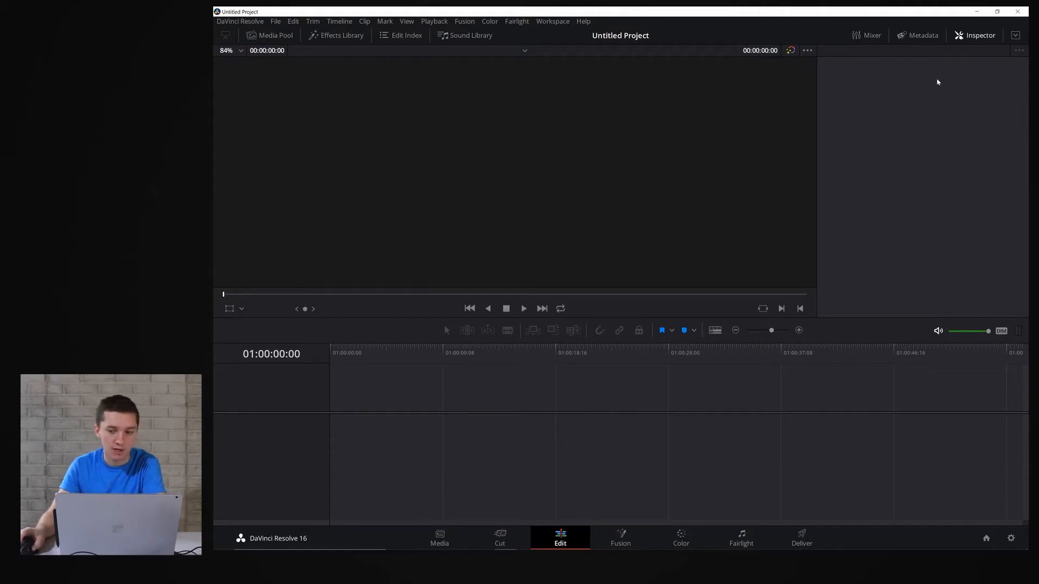
left_click(978, 39)
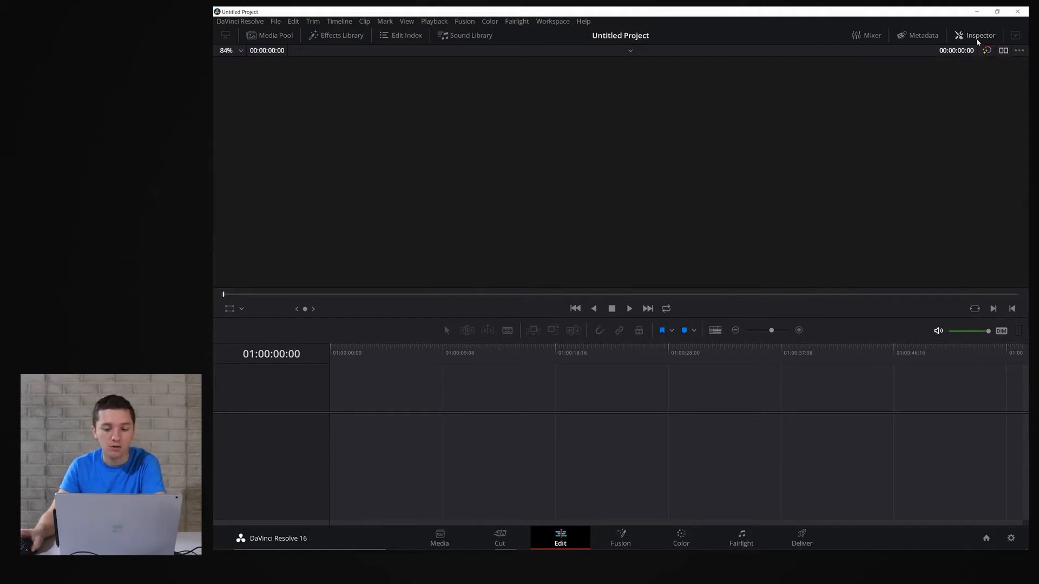
left_click(978, 38)
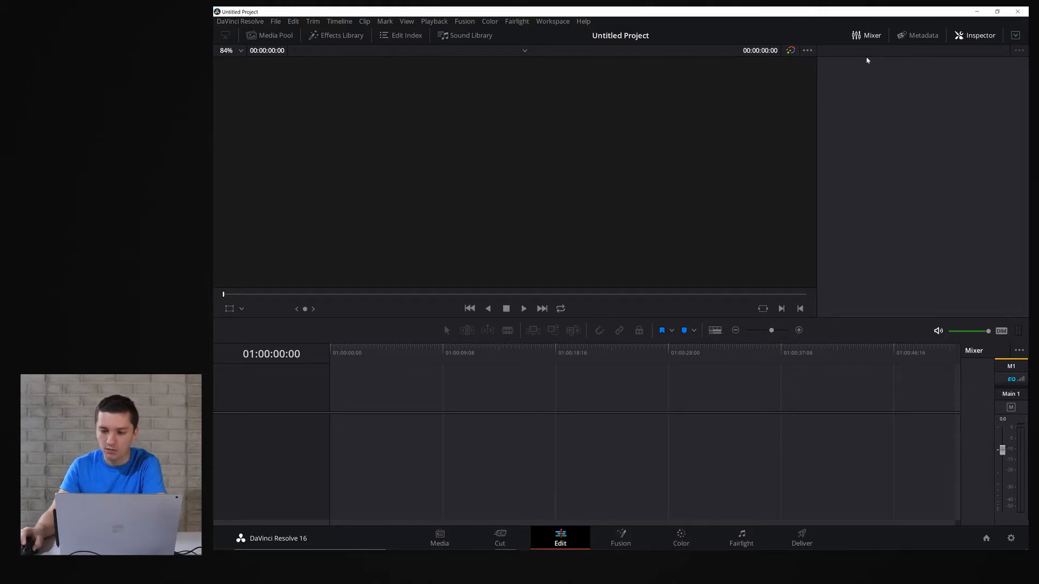
View the Mixer, Sound Library and Edit Index, closing each one, and restore the Effects Library and Media Pool
left_click(868, 35)
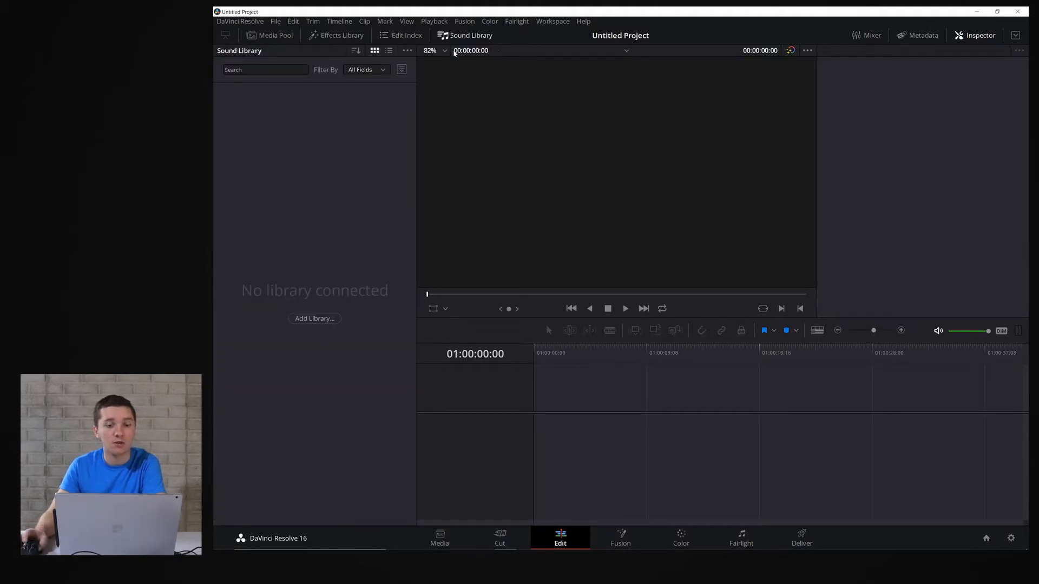
left_click(442, 38)
left_click(414, 39)
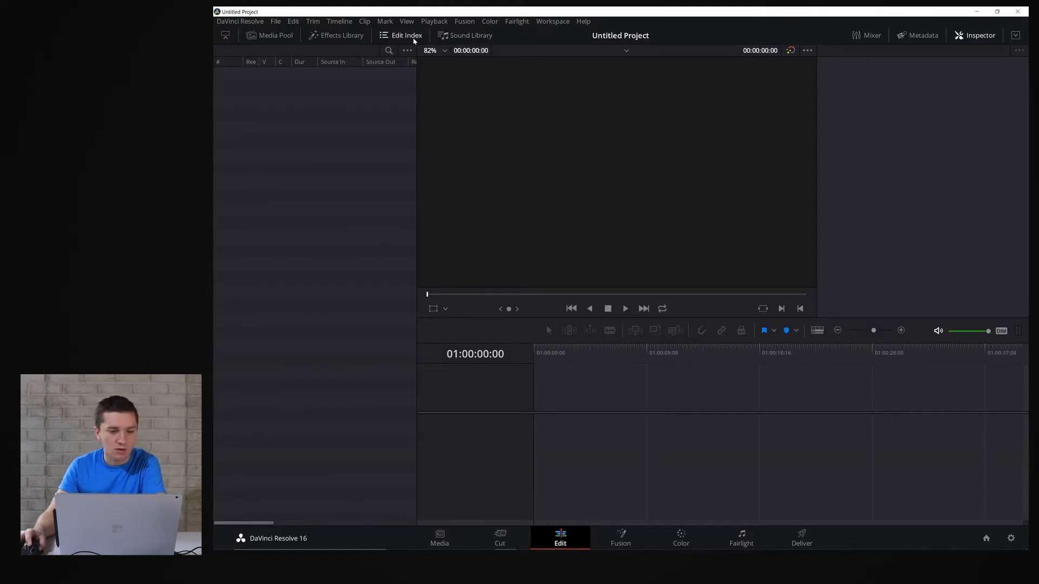
left_click(413, 37)
left_click(330, 35)
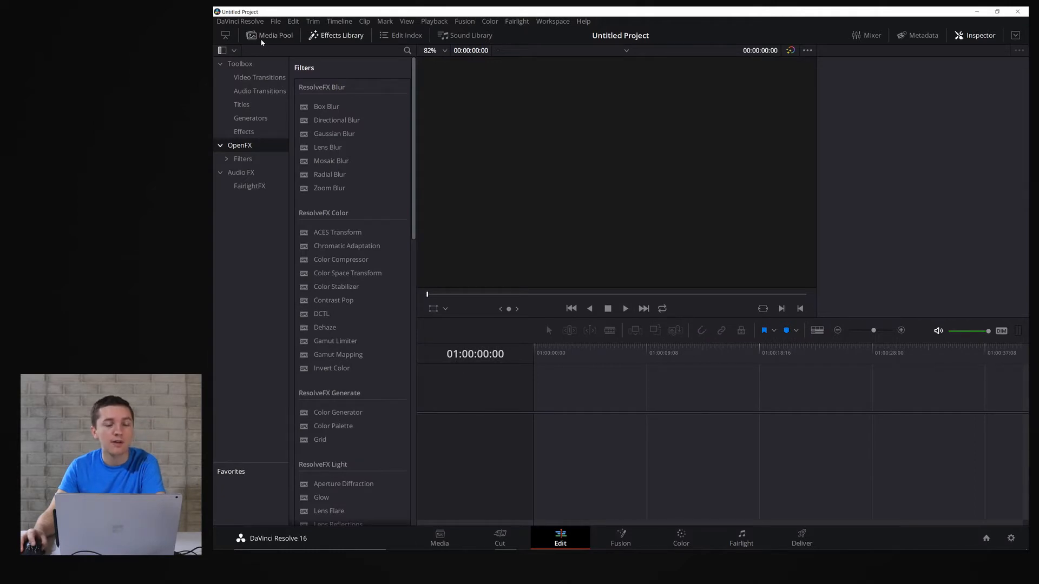
left_click(266, 37)
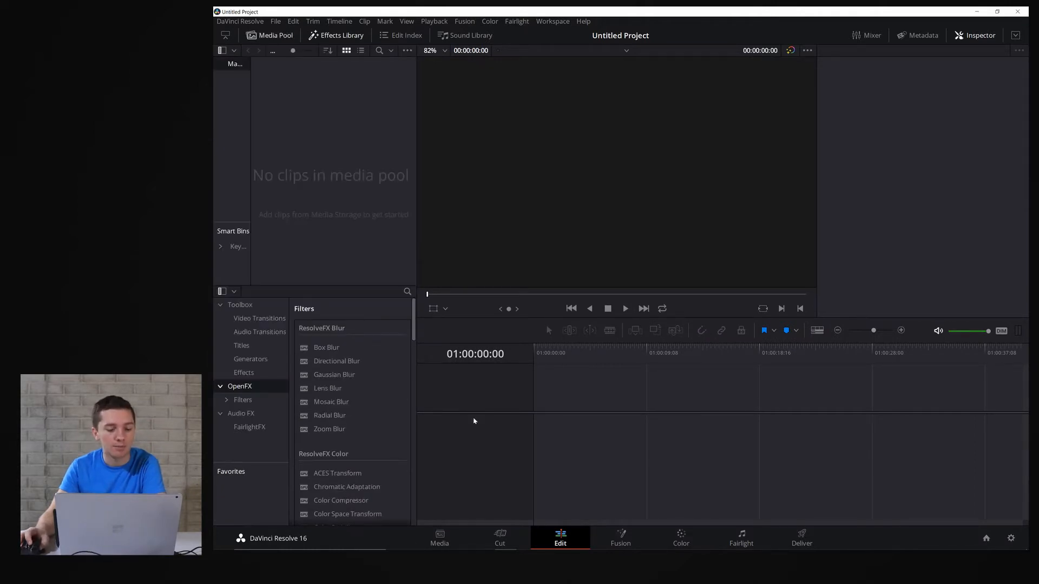
Place the MVI_1192 video from the Desktop folder on the empty timeline, changing the timeline frame rate and video format to match the clip
left_click(462, 542)
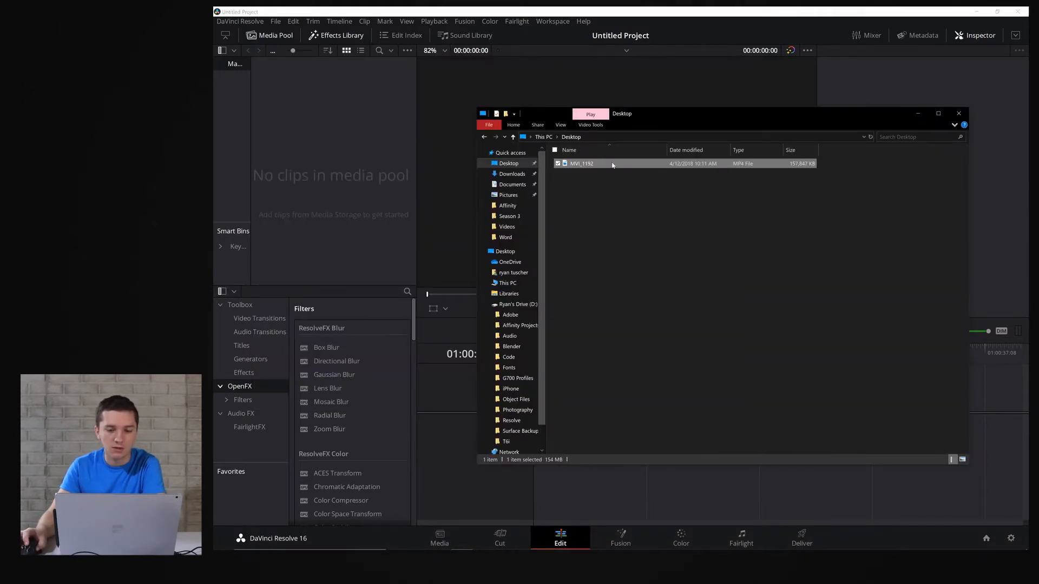
left_click_drag(614, 165, 561, 504)
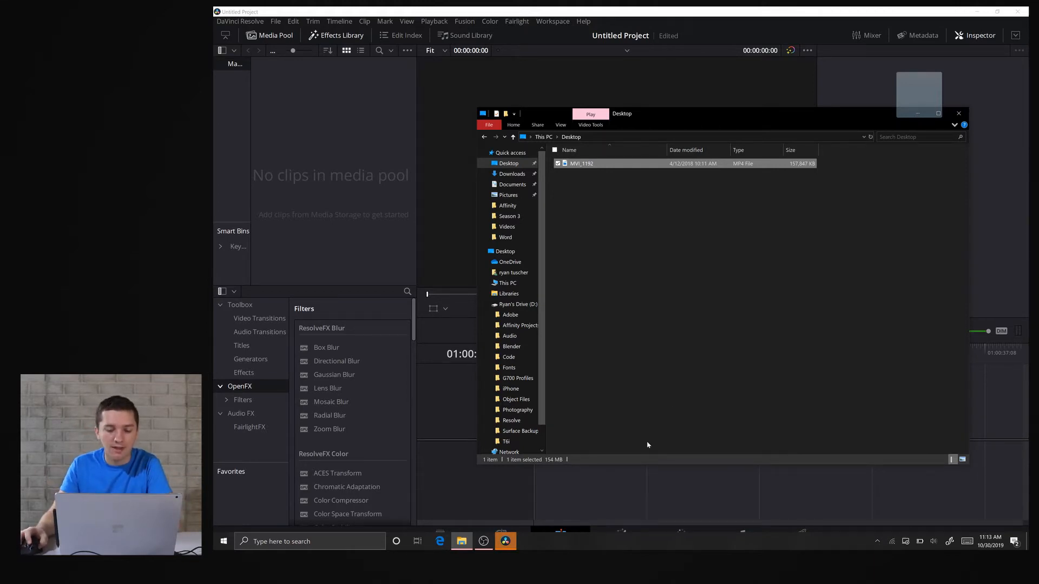
left_click_drag(815, 288, 757, 488)
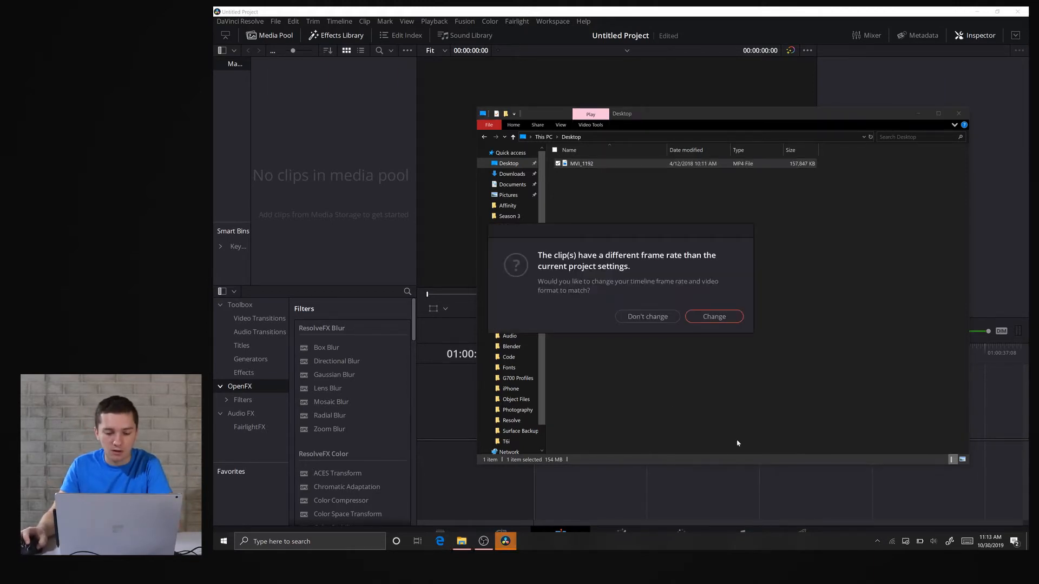
left_click(721, 318)
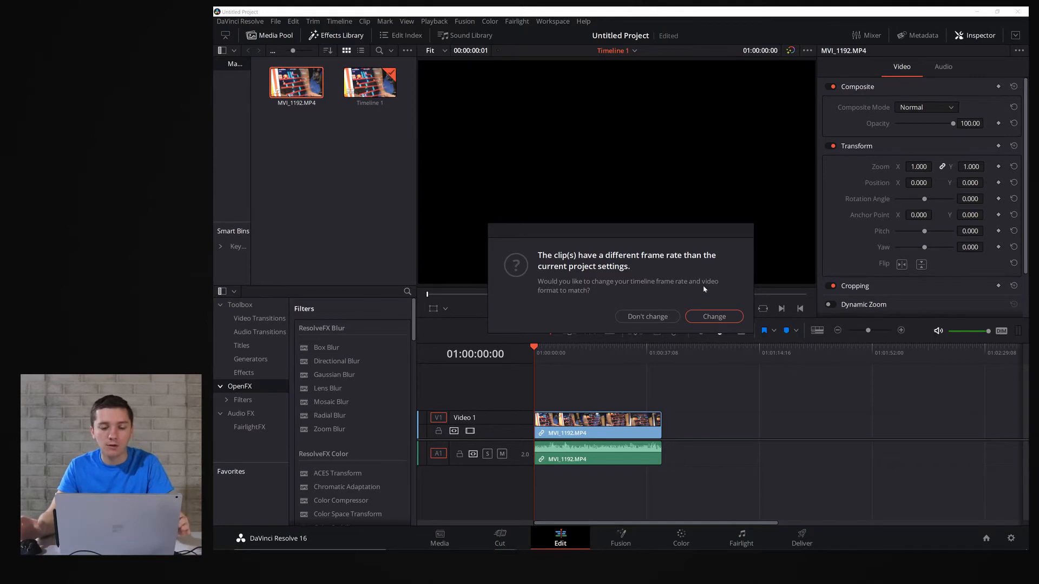
left_click(715, 317)
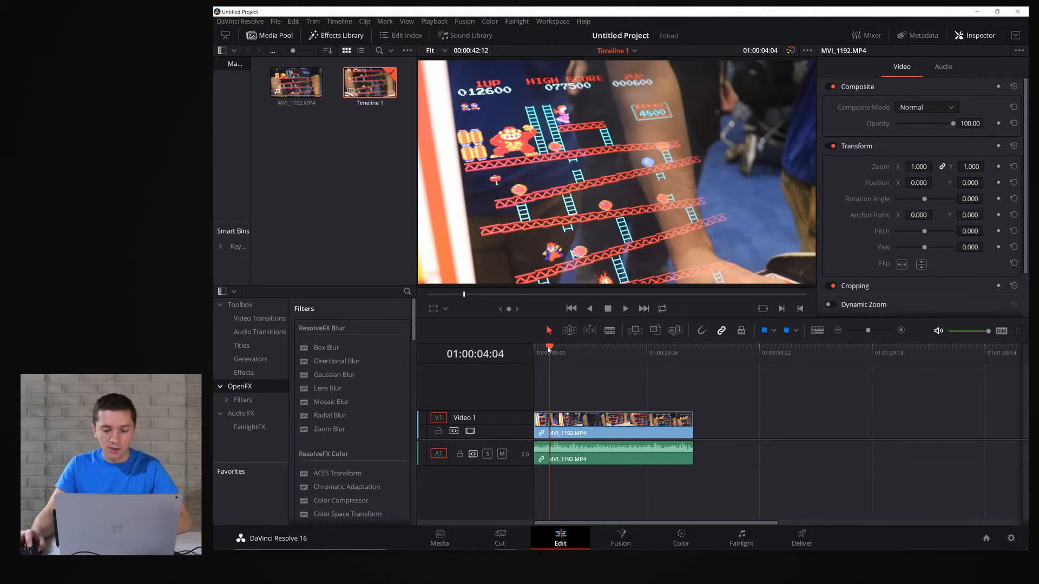
Split the MVI_1192.MP4 clip with the Blade tool at about 01:00:07:10 and 01:00:20:20
left_click(562, 355)
key("b")
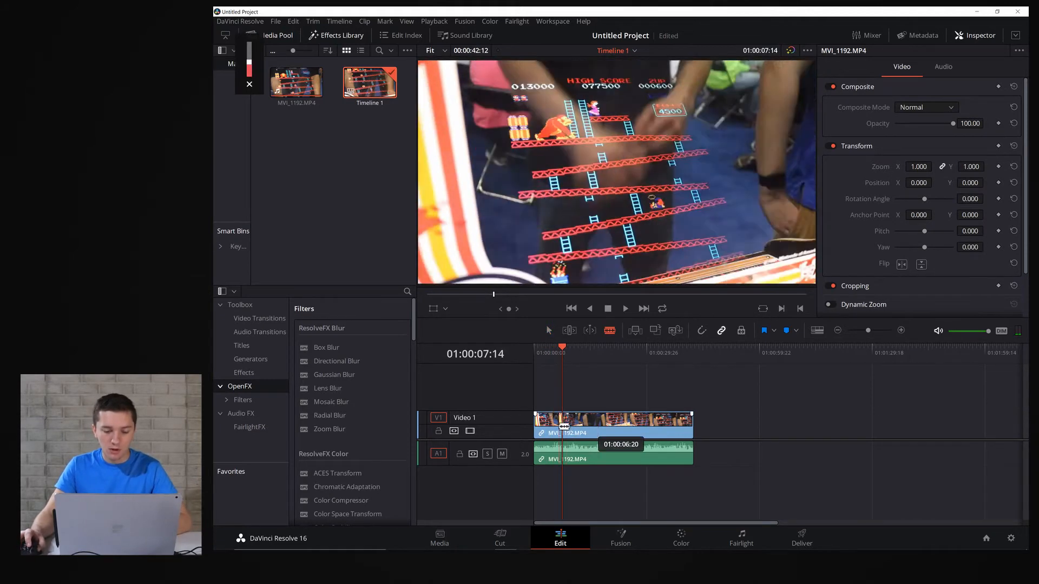
left_click(565, 425)
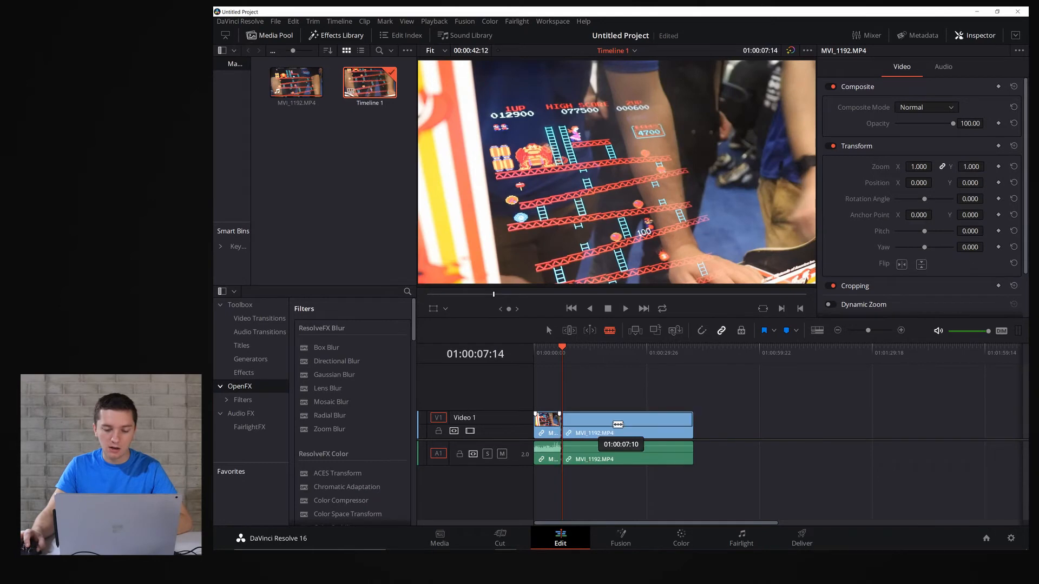
left_click(613, 424)
Move the second piece to leave a small gap after the first, and butt the third piece against the second
key("a")
left_click_drag(638, 427, 614, 425)
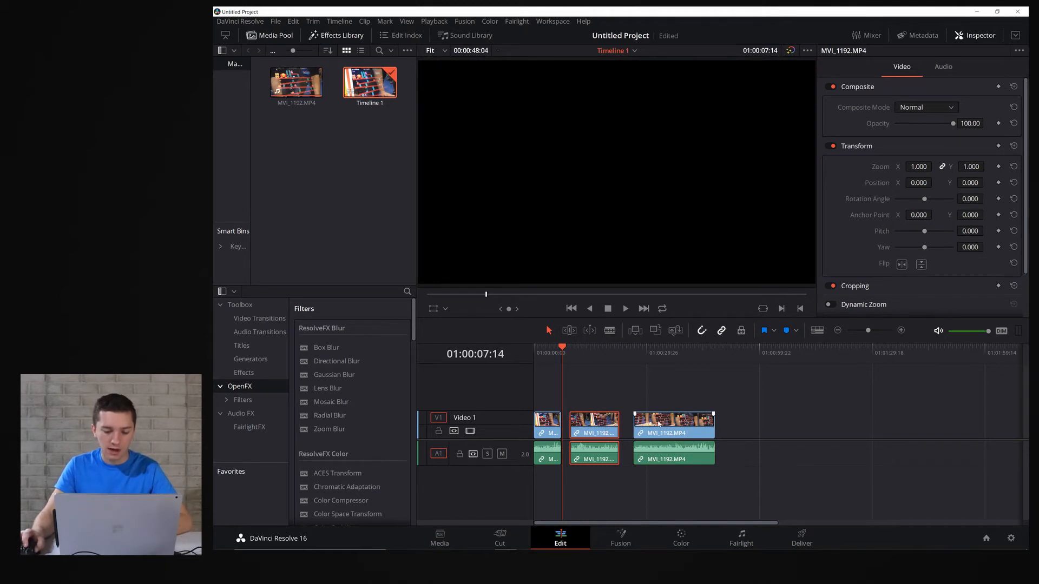
left_click_drag(650, 422, 636, 423)
Scrub the playhead back to 01:00:16:12 and shift the third piece later to leave a gap after the second
left_click_drag(567, 355, 616, 355)
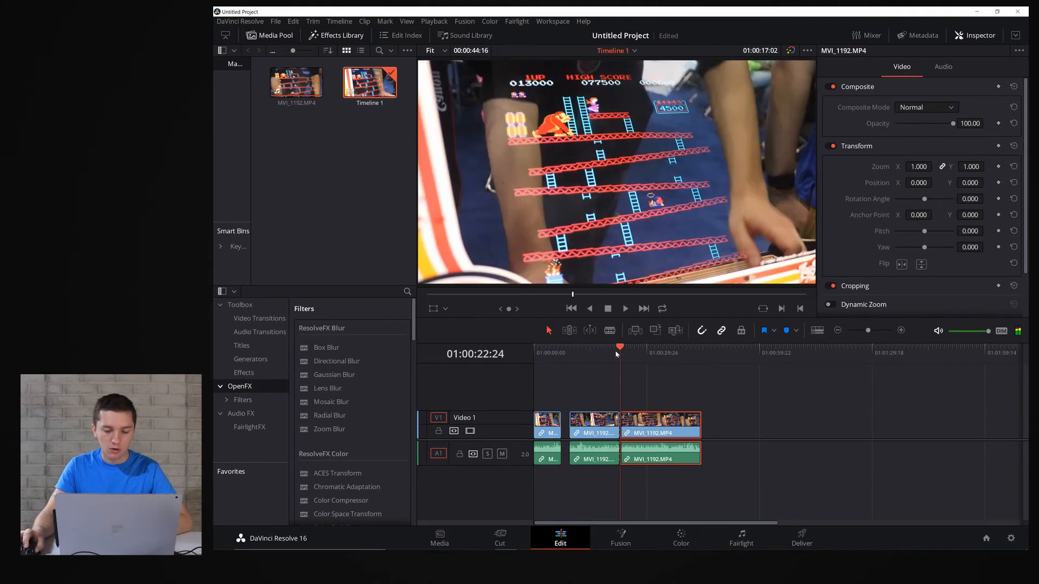
left_click_drag(621, 349, 596, 349)
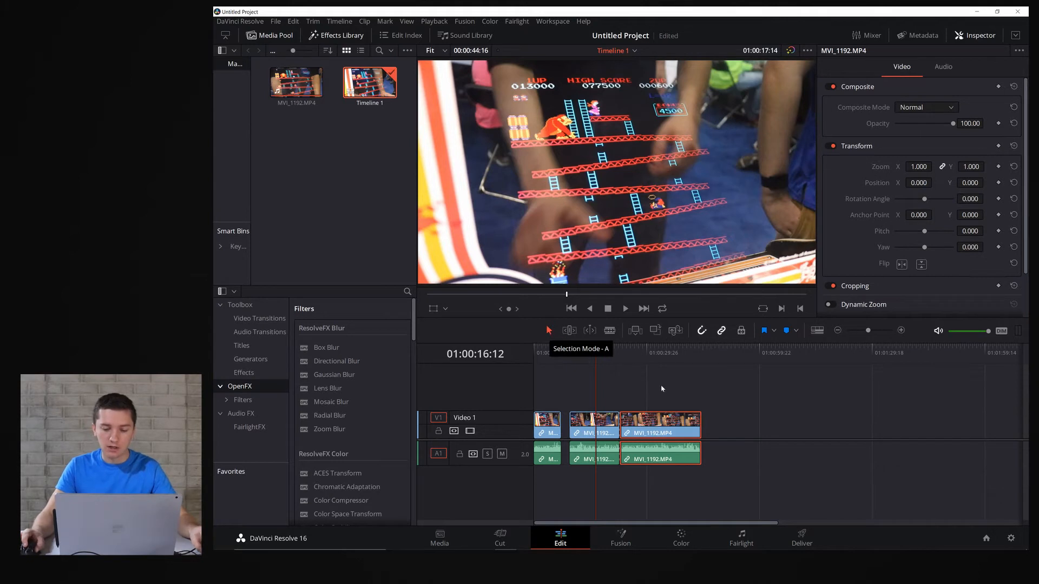
left_click_drag(660, 419, 666, 419)
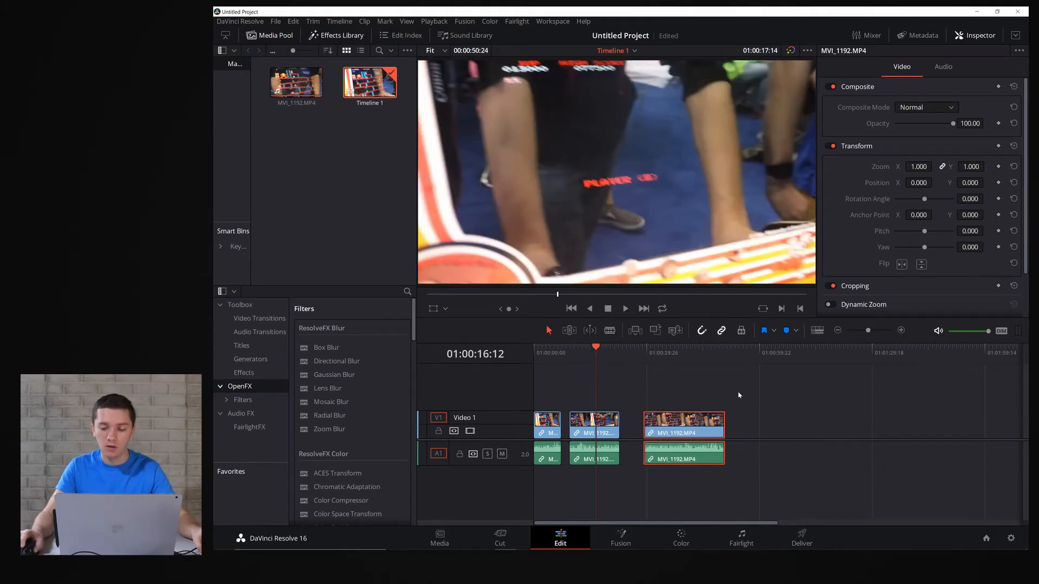
Try the playback volume control at 0.0 dB, and mute and unmute the monitoring audio
mouse_move(989, 331)
left_mouse_down()
mouse_move(957, 331)
mouse_move(1000, 340)
left_mouse_up()
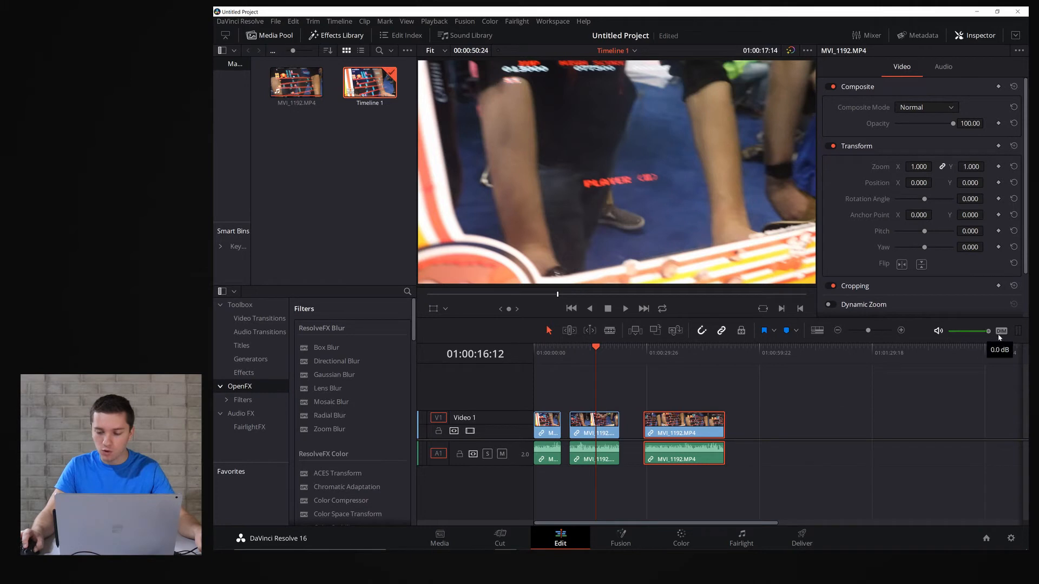
left_click(938, 332)
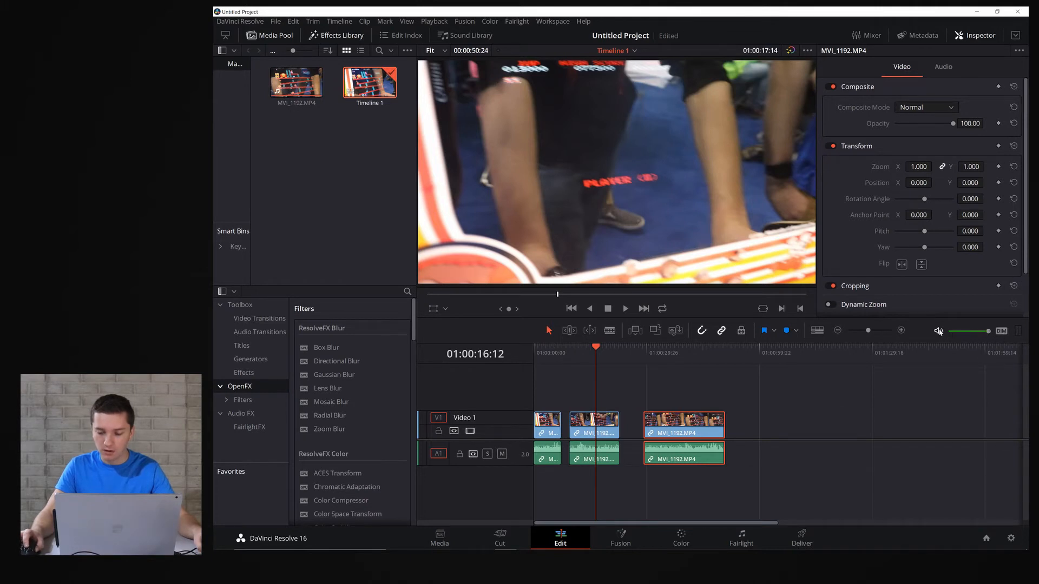
left_click(939, 331)
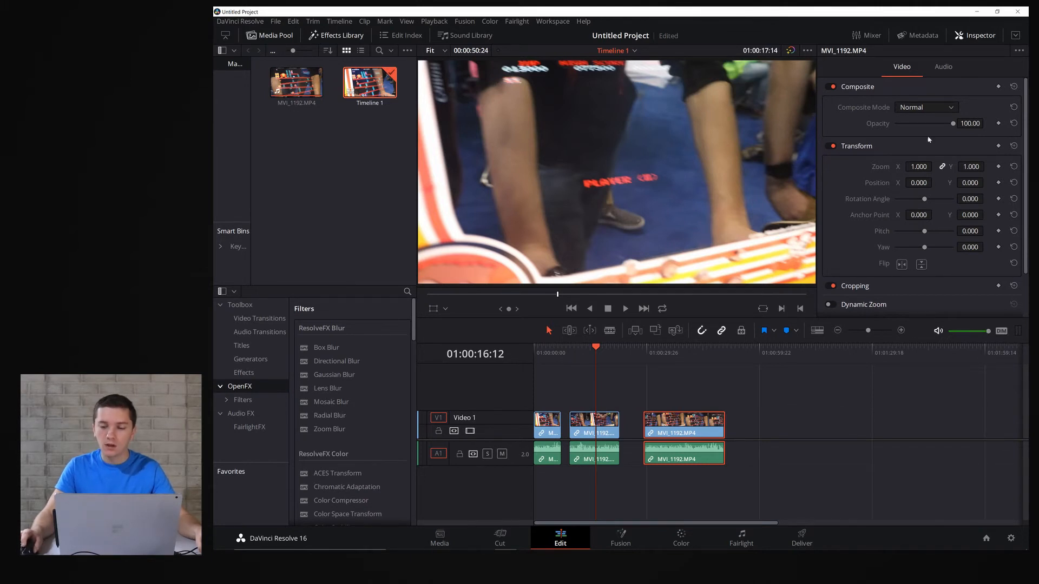
With the playhead at 01:00:42:00, set the third clip's zoom to 0.880, position X to 94 and rotation angle to 31.2
left_click(693, 408)
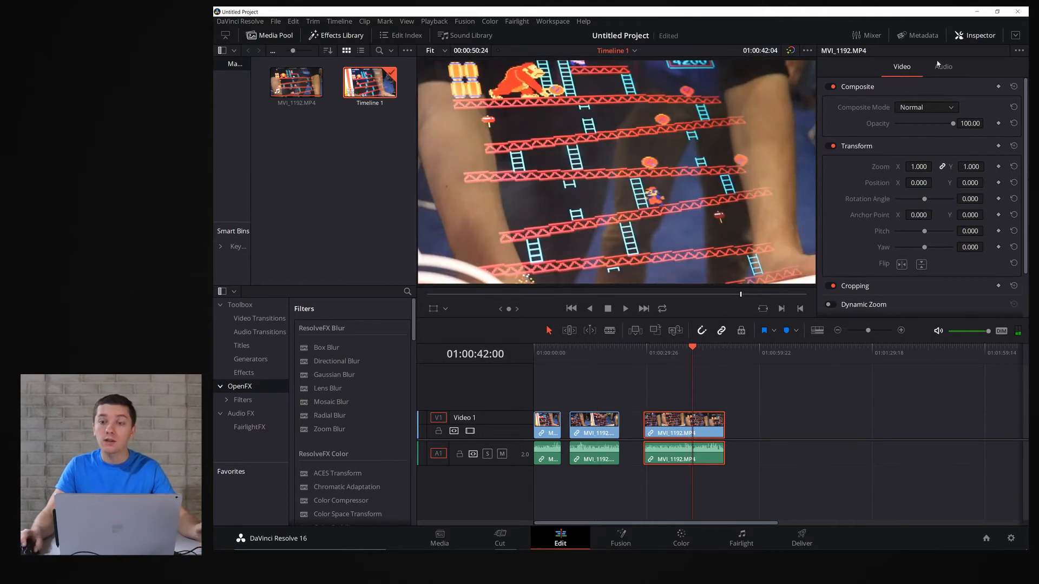
left_click(968, 36)
left_click(968, 37)
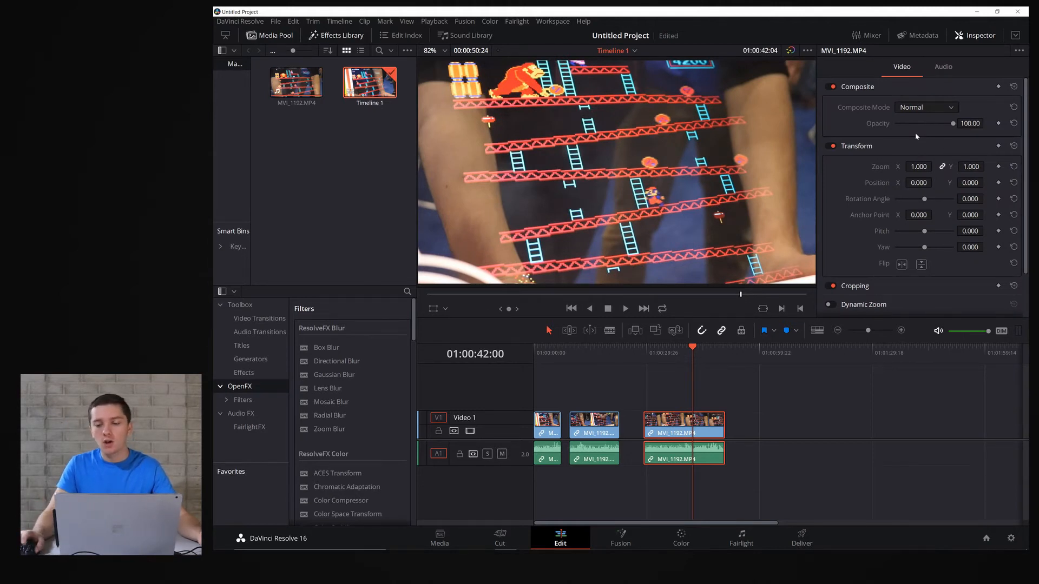
mouse_move(914, 184)
left_mouse_down()
mouse_move(934, 183)
mouse_move(935, 167)
mouse_move(918, 167)
left_mouse_up()
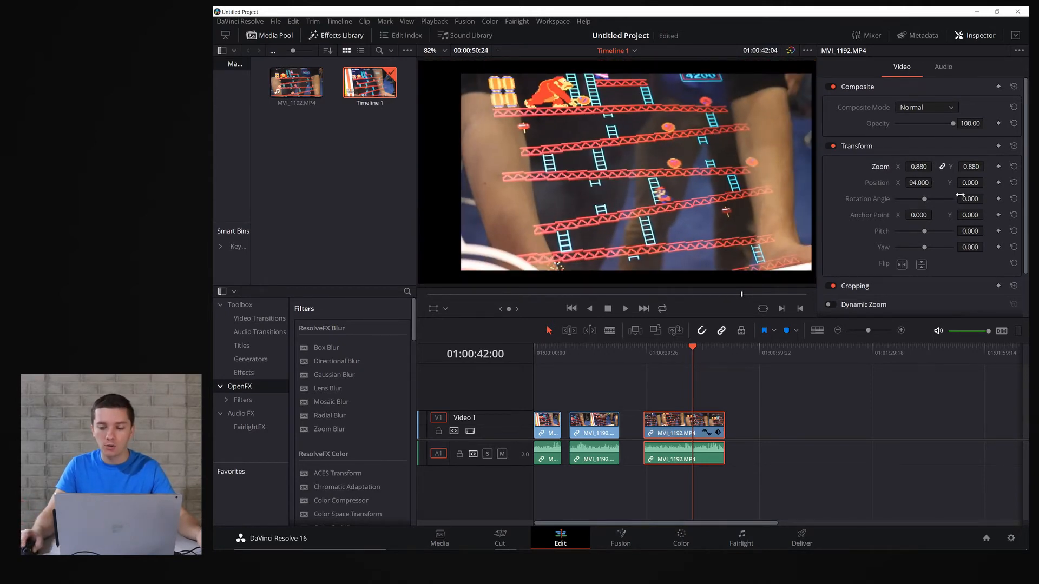
mouse_move(970, 199)
left_mouse_down()
mouse_move(1003, 199)
mouse_move(963, 199)
left_mouse_up()
Look through the third clip's remaining video properties and its audio volume, pan, pitch and equalizer settings
scroll(938, 257, "down", 2)
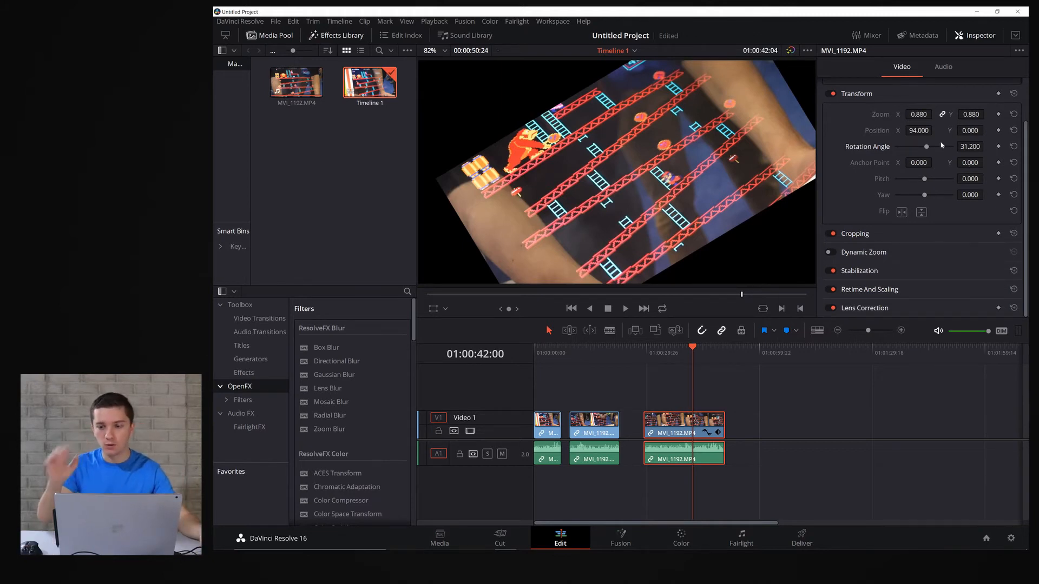
left_click(943, 67)
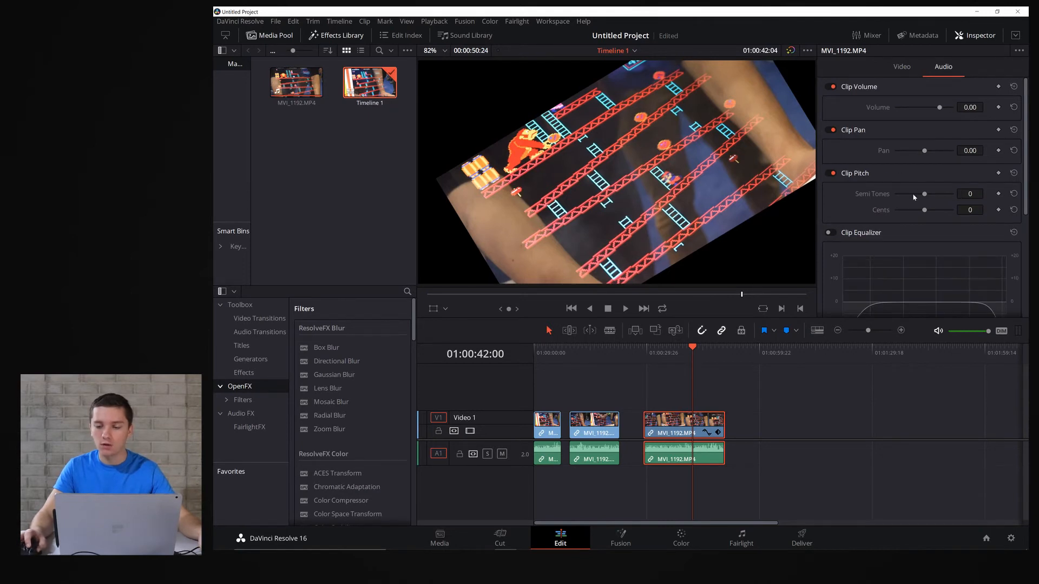
scroll(923, 281, "down", 5)
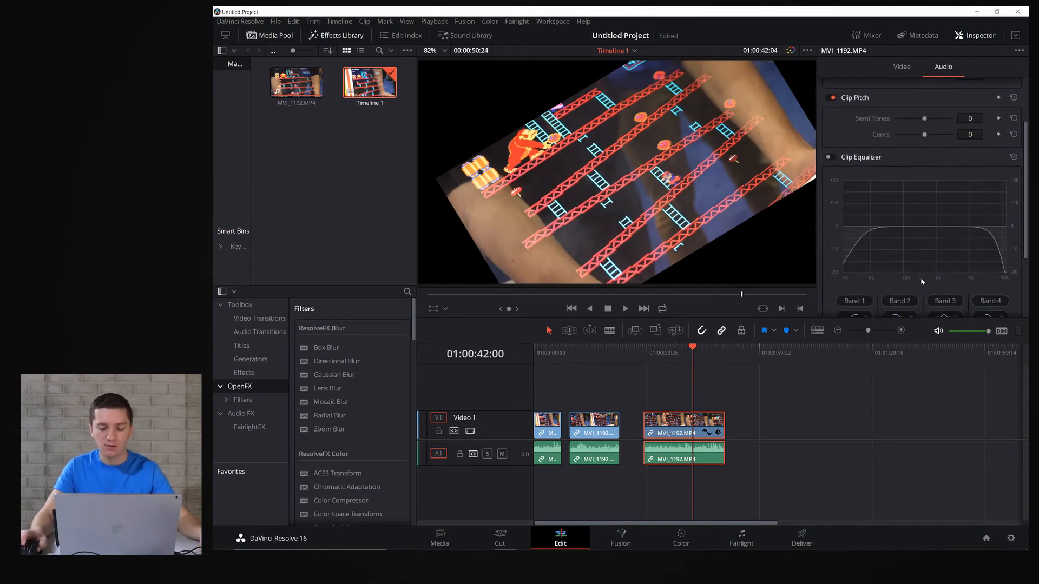
Look over the Cut, Media and Fusion pages, and open the Color page
left_click(501, 541)
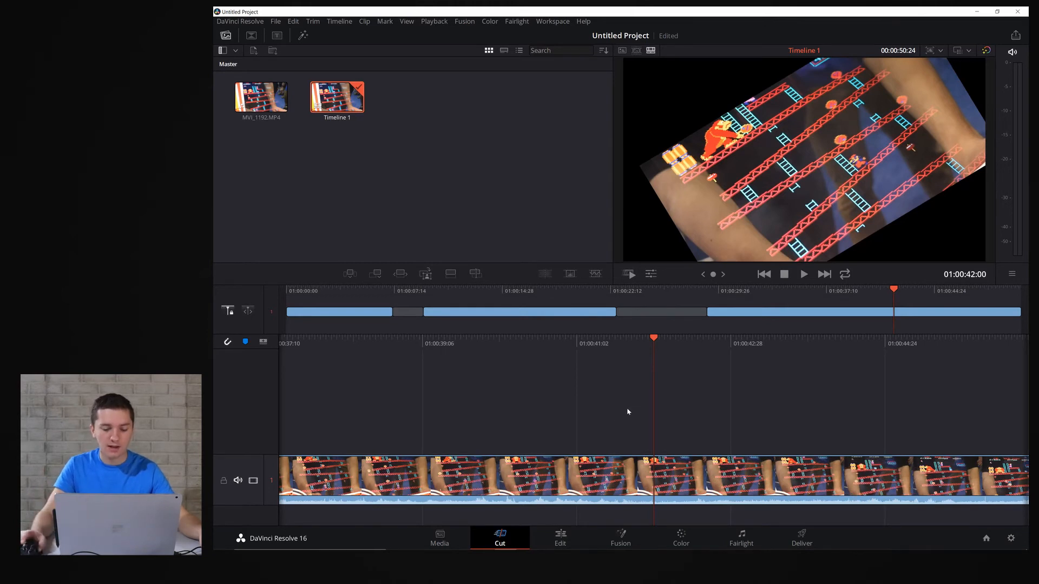
left_click(439, 538)
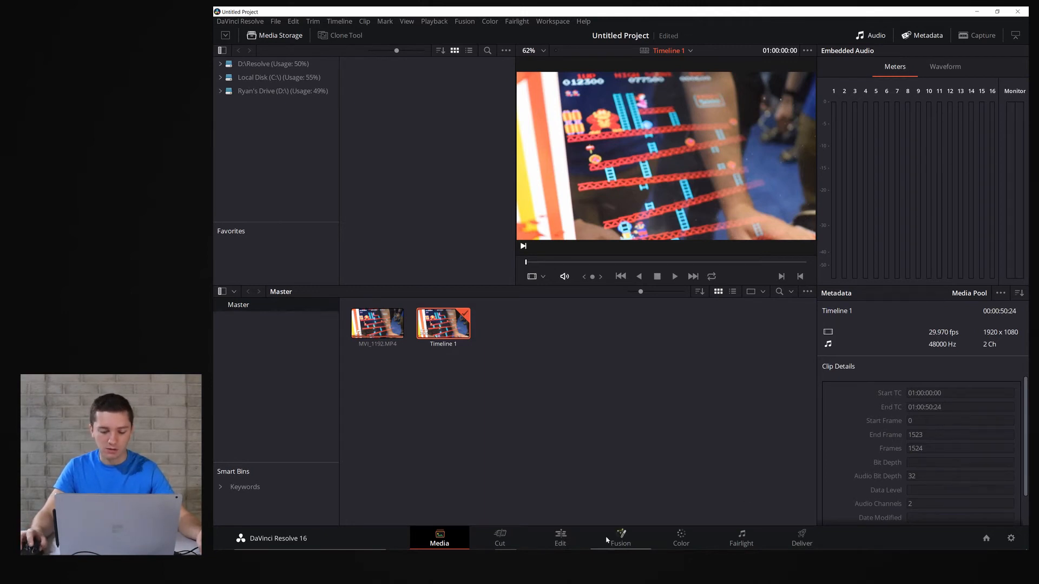
left_click(624, 538)
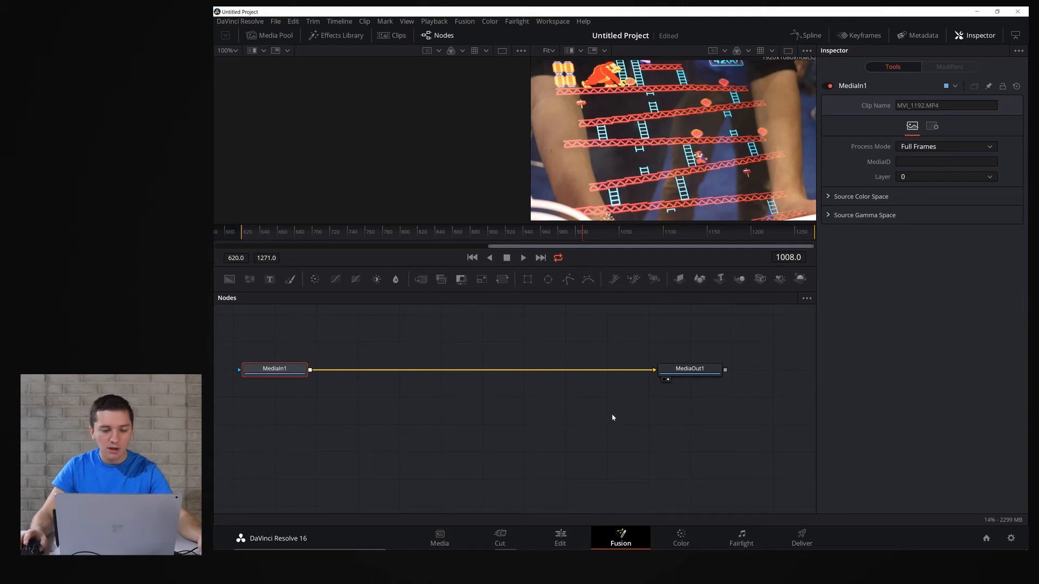
mouse_move(679, 544)
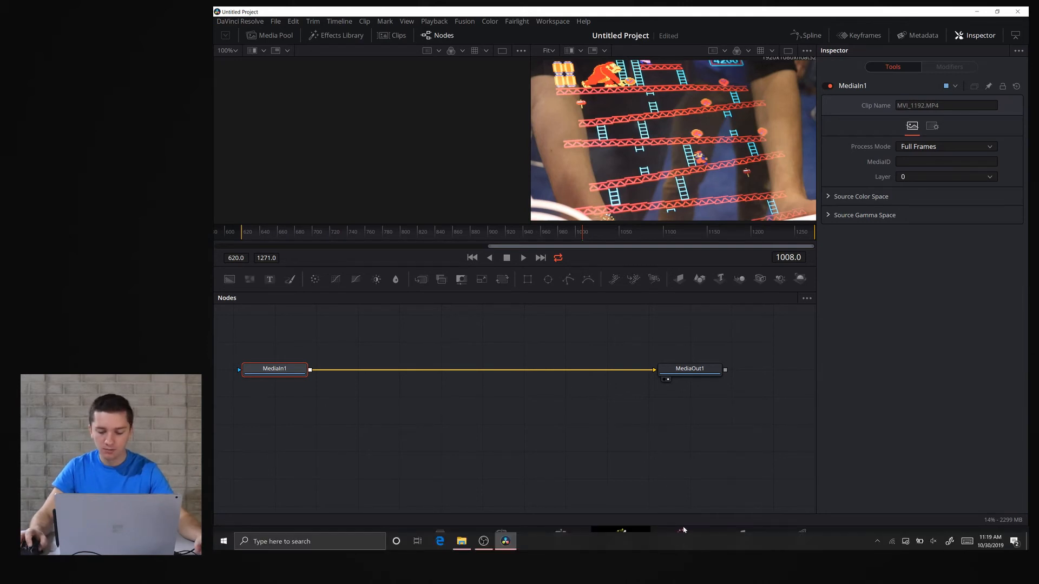
left_click(680, 537)
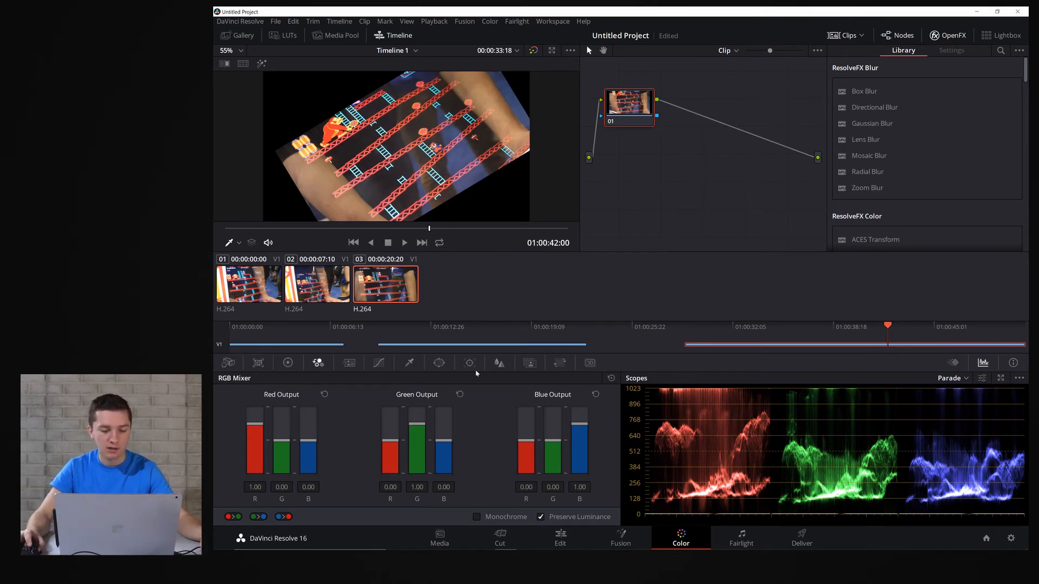
Look through the Color page's grading palettes, including curves, qualifier, window, tracker, blur and RGB mixer, and open the Fairlight page
left_click(349, 363)
left_click(379, 363)
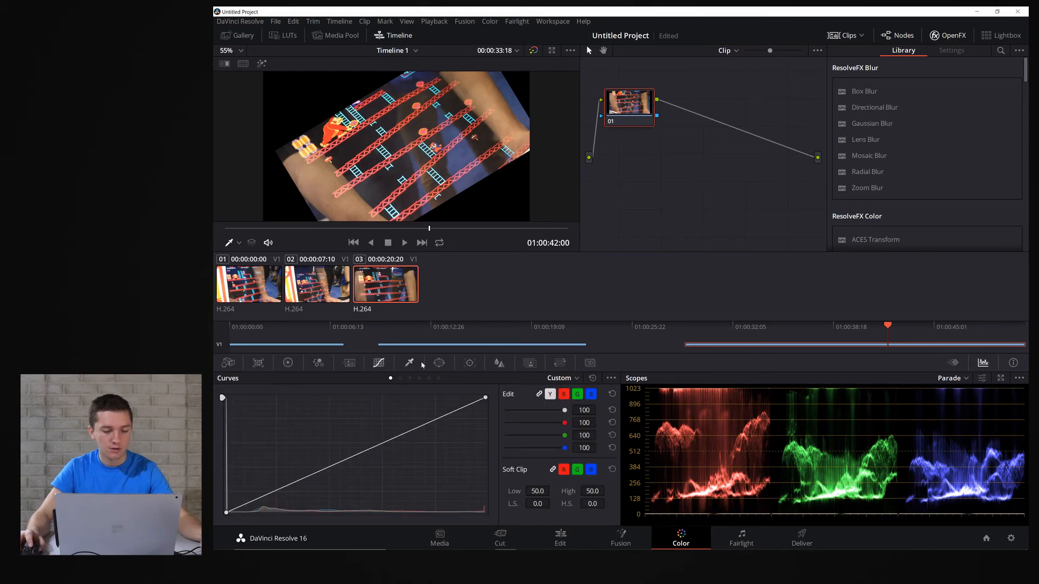
left_click(409, 363)
left_click(439, 363)
left_click(470, 363)
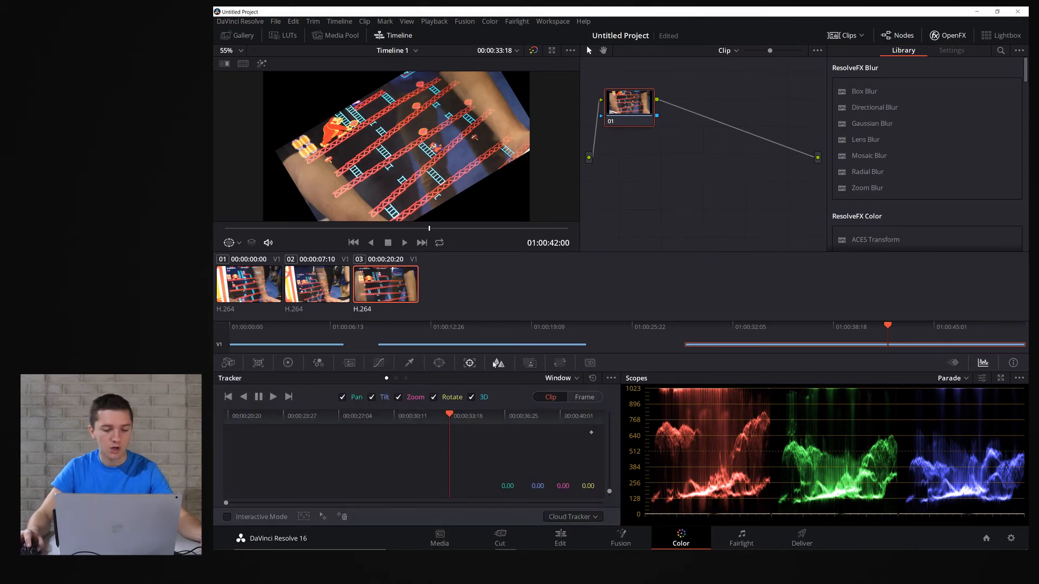
left_click(498, 363)
left_click(318, 363)
left_click(288, 362)
left_click(258, 363)
left_click(229, 363)
left_click(288, 363)
left_click(319, 362)
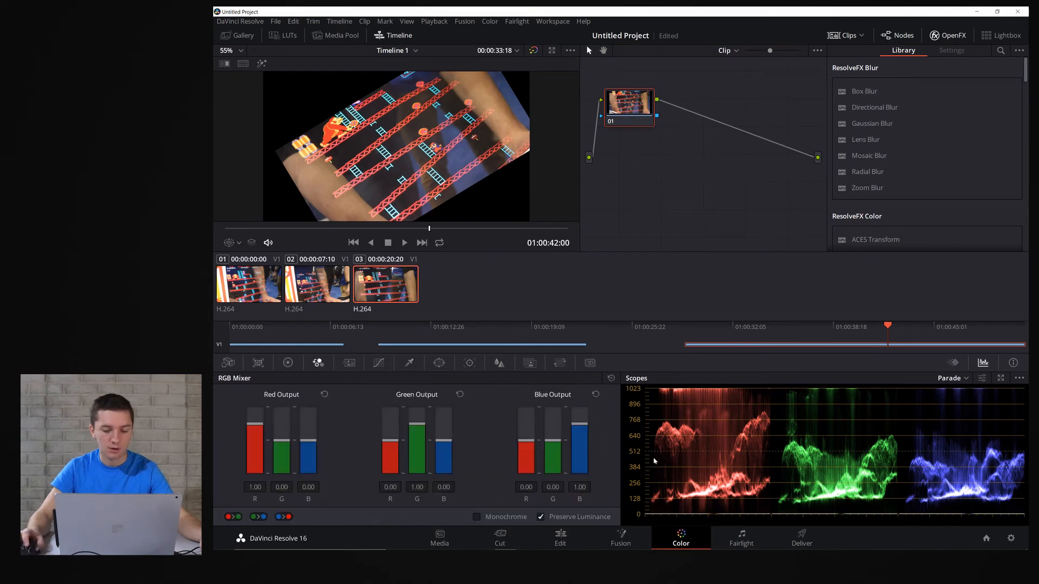
left_click(737, 538)
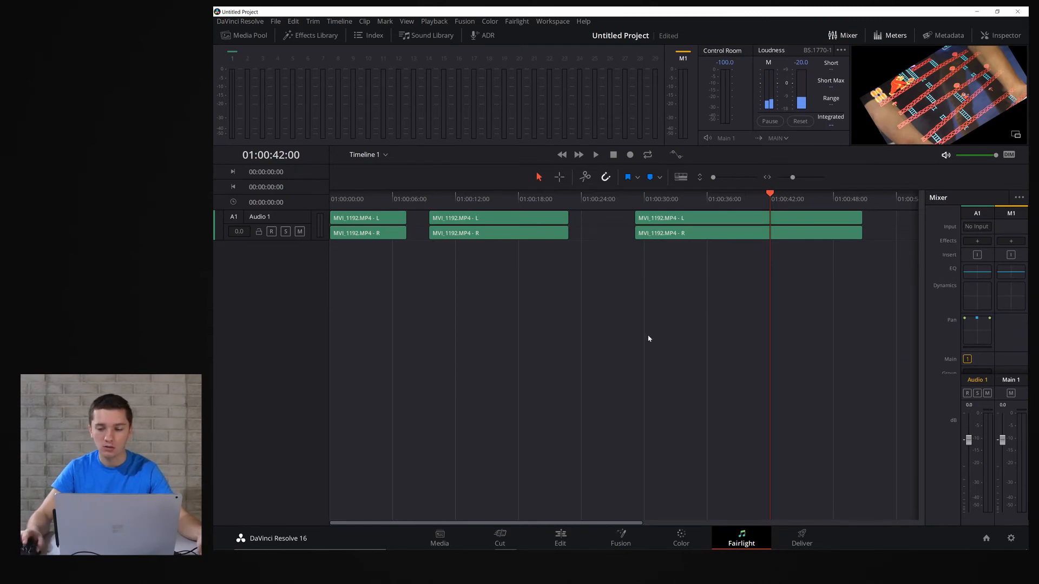
On the Deliver page, try the H.264 Master render preset and choose the YouTube 1080p preset
left_click(802, 539)
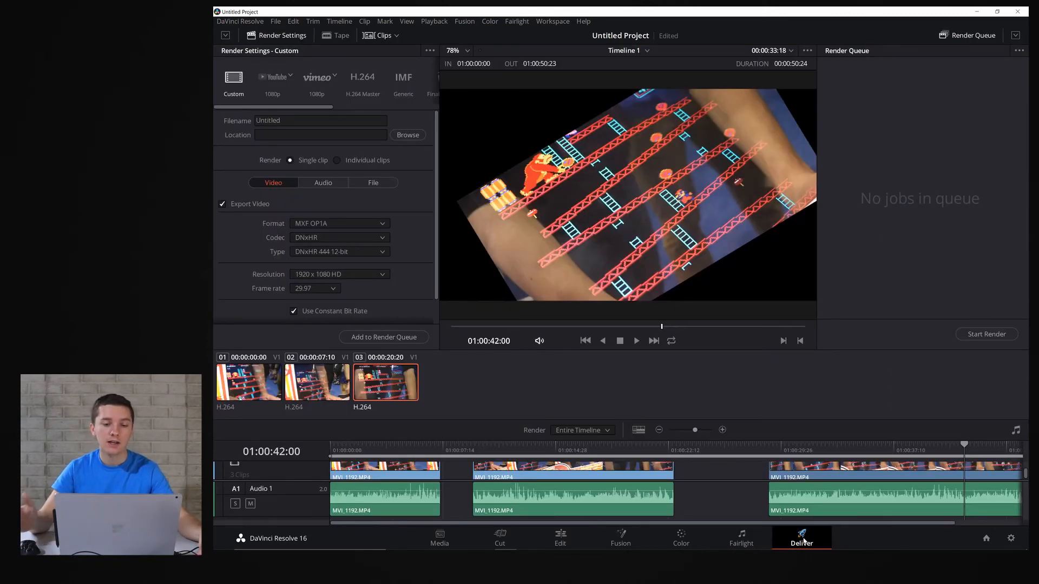
left_click(276, 78)
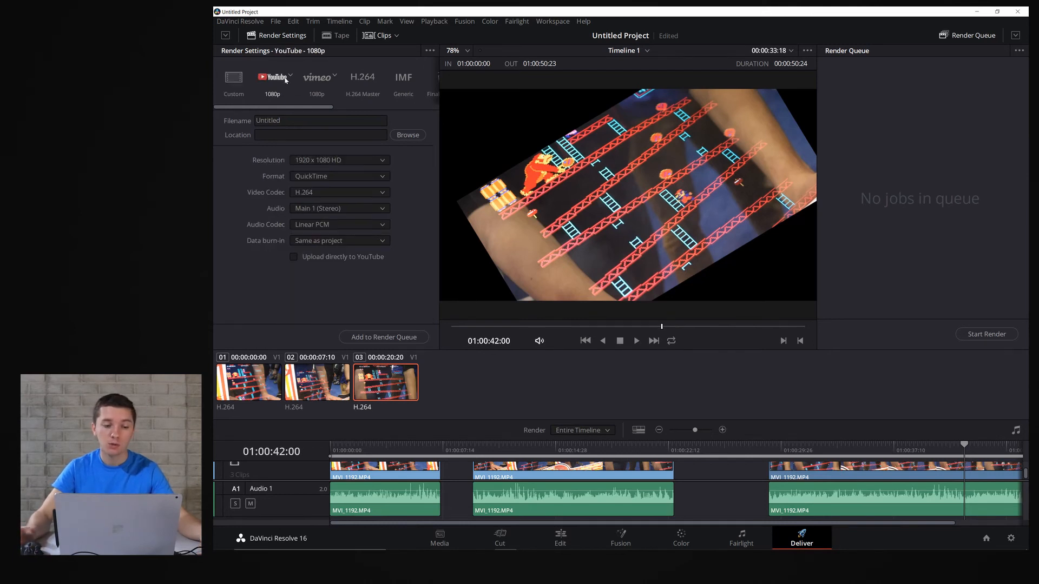
left_click(362, 78)
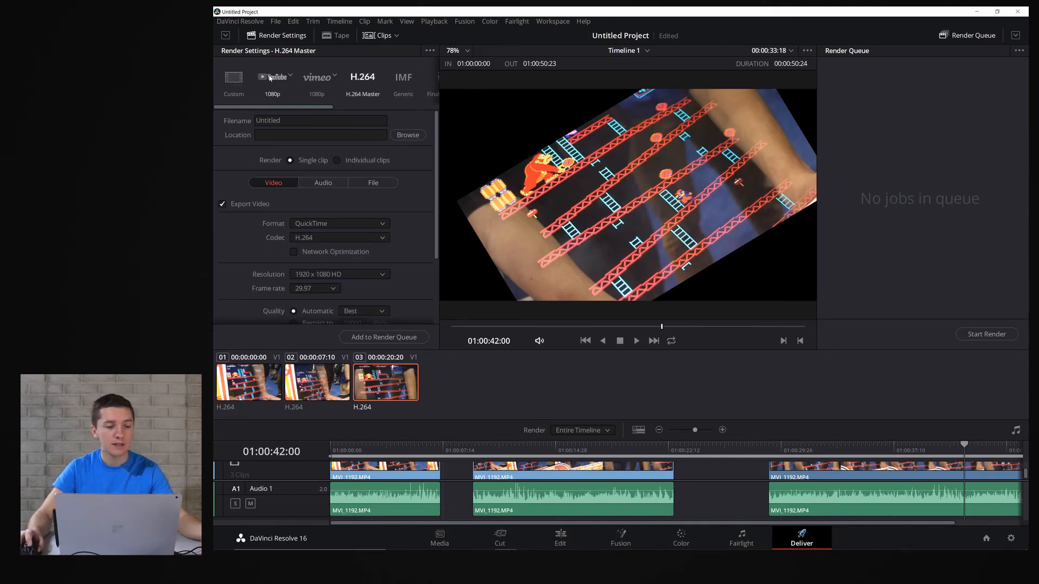
left_click(234, 79)
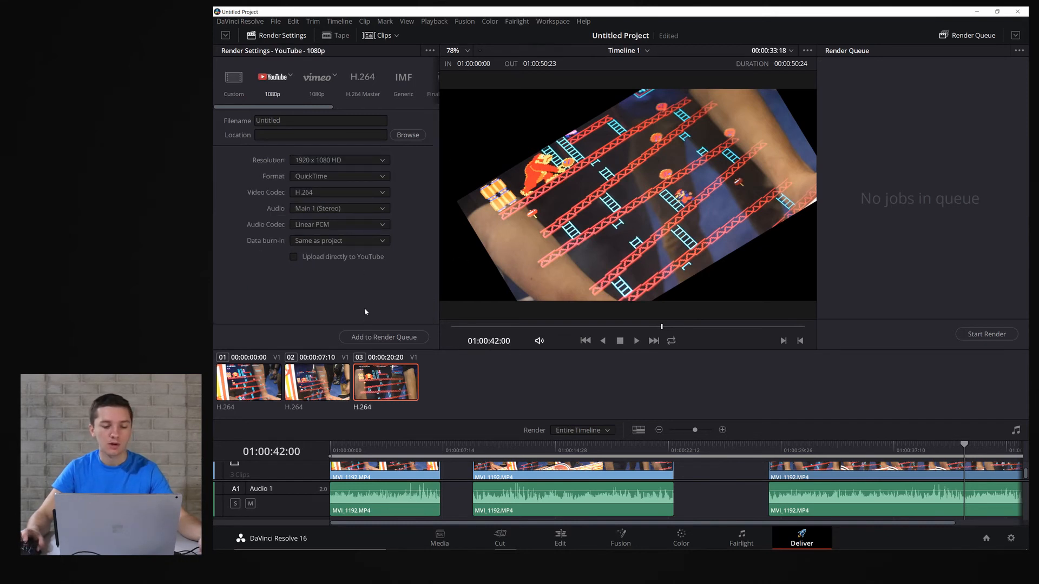
Add the timeline to the render queue with the output saved on the Desktop as test
left_click(384, 338)
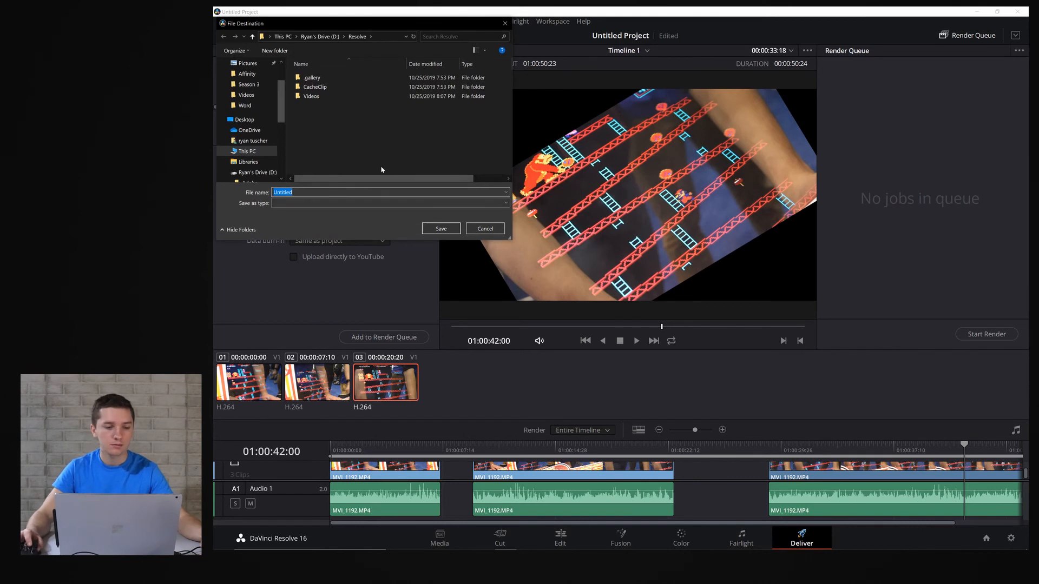
scroll(258, 87, "up", 3)
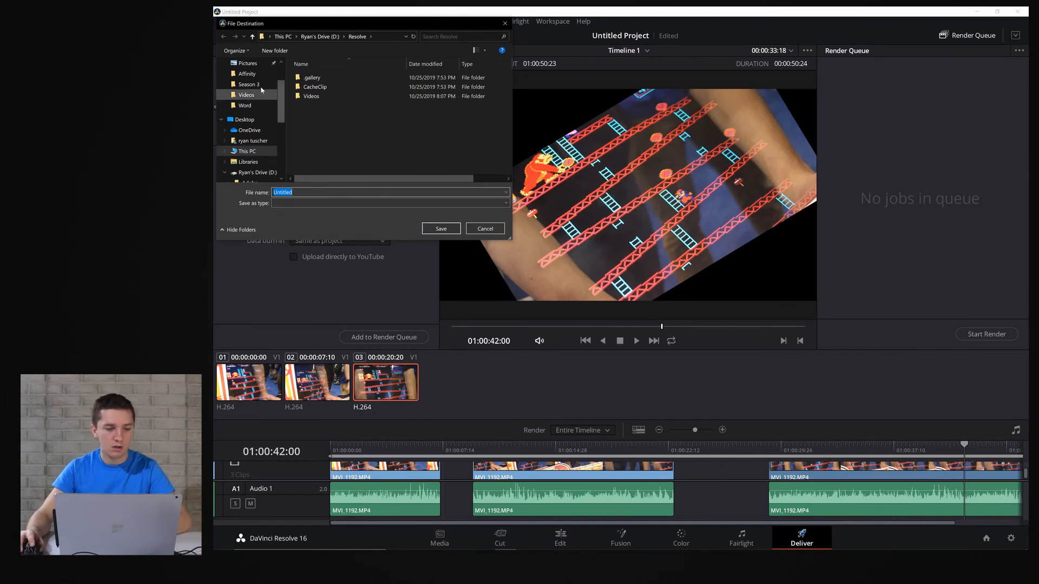
left_click(249, 77)
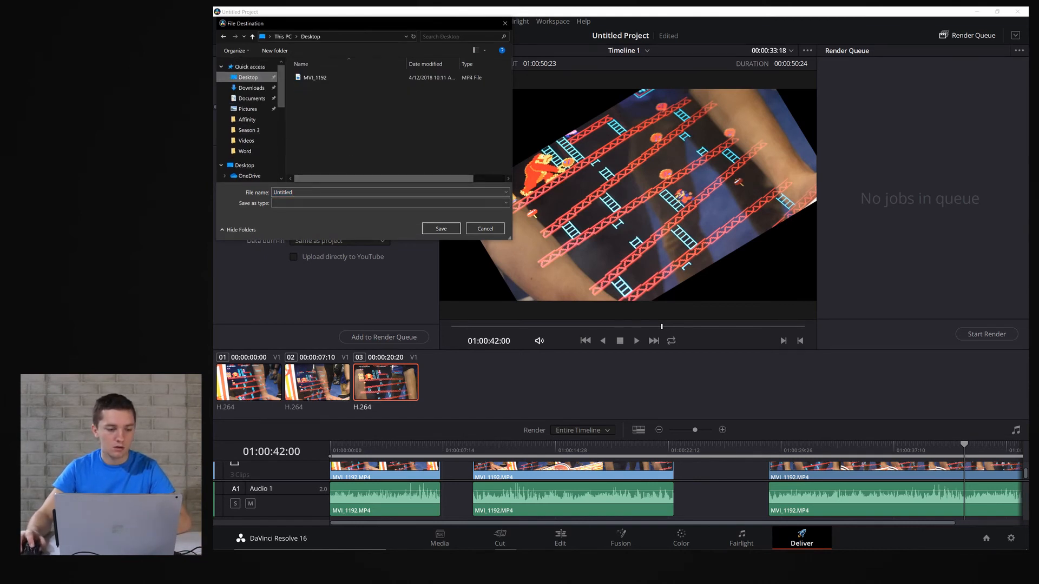
type("test")
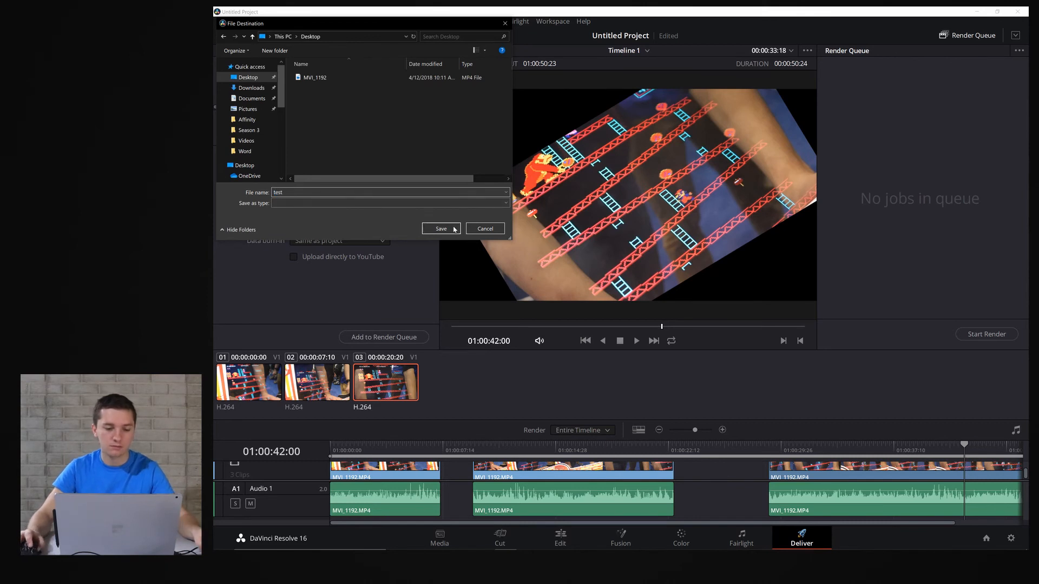
left_click(453, 228)
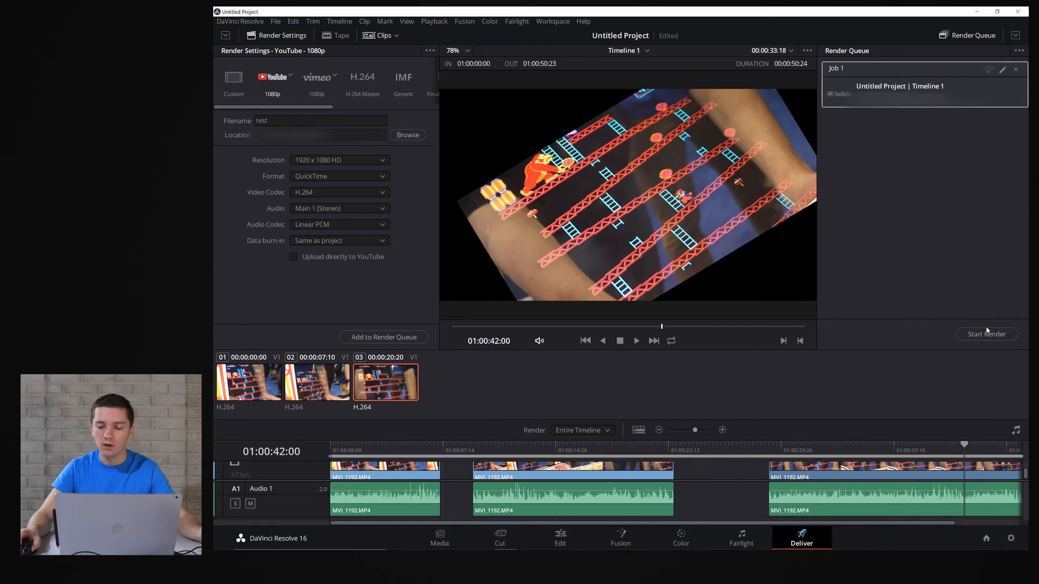
Return to the Edit page and ripple delete the second clip from the timeline
left_click(548, 539)
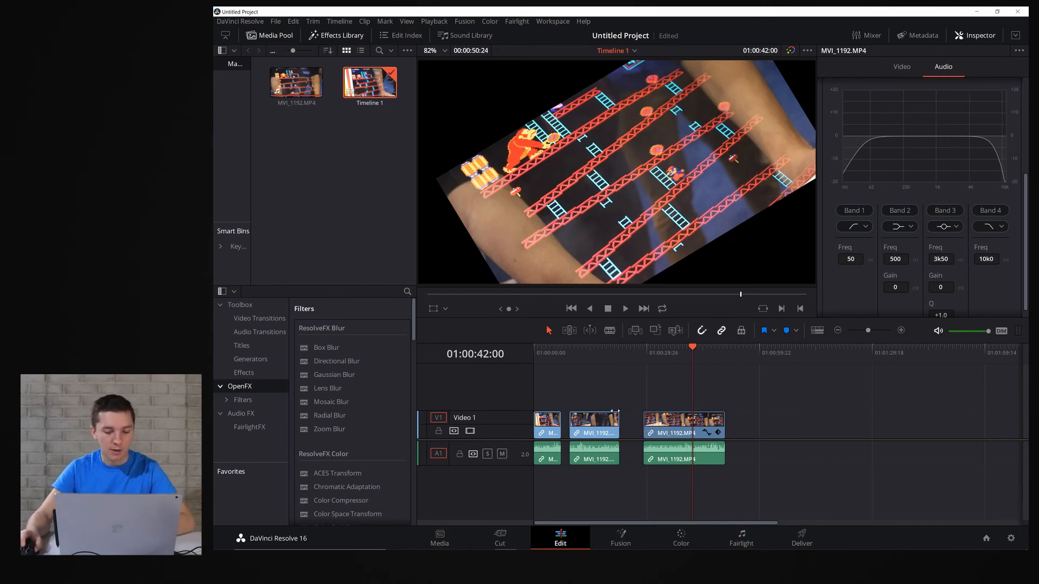
left_click(601, 422)
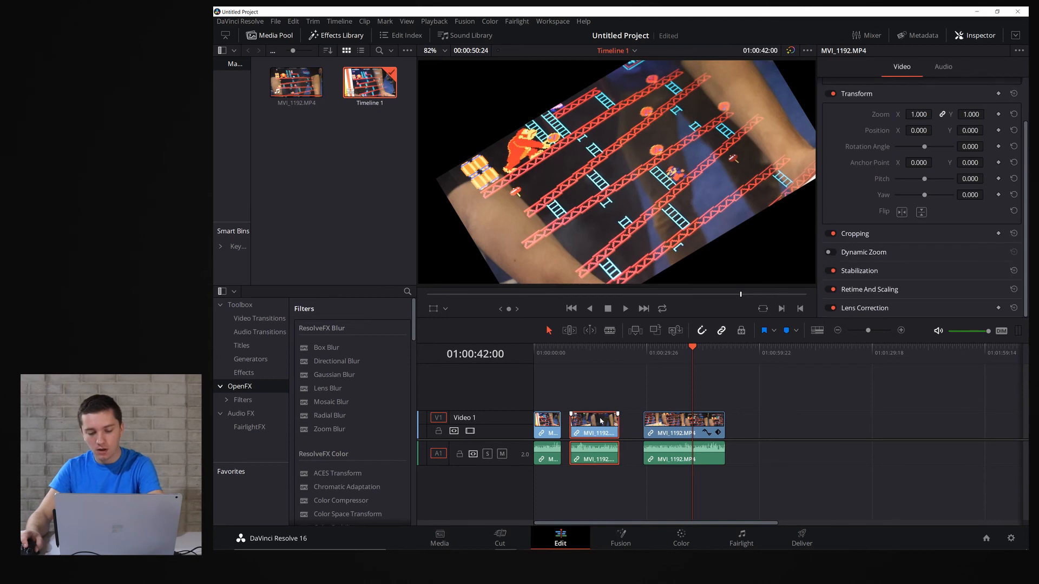
key("Delete")
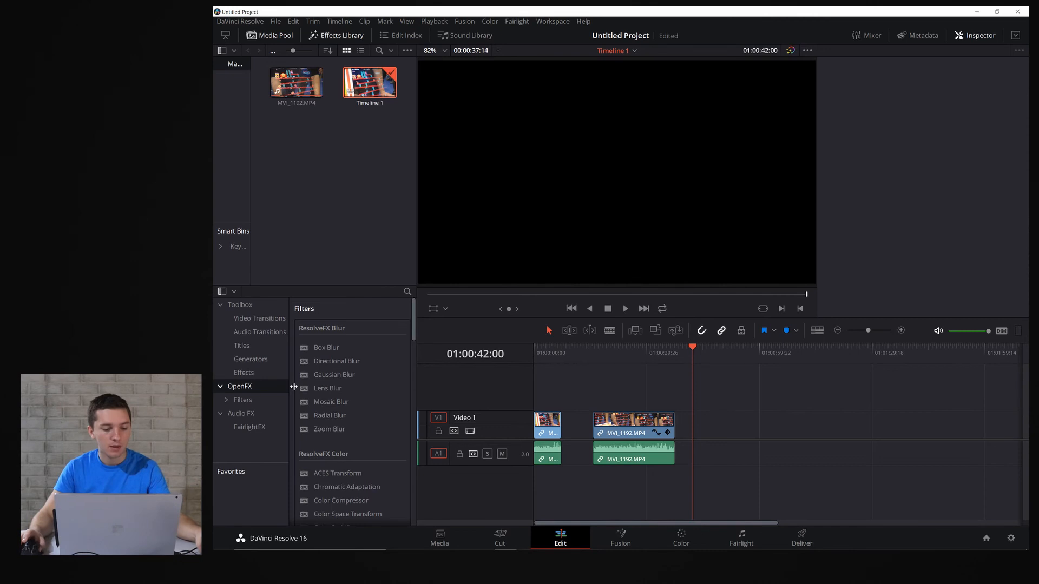
Look through the Effects Library's OpenFX filters, effects, generators, titles, audio transitions and video transitions
scroll(328, 384, "down", 5)
scroll(328, 384, "down", 3)
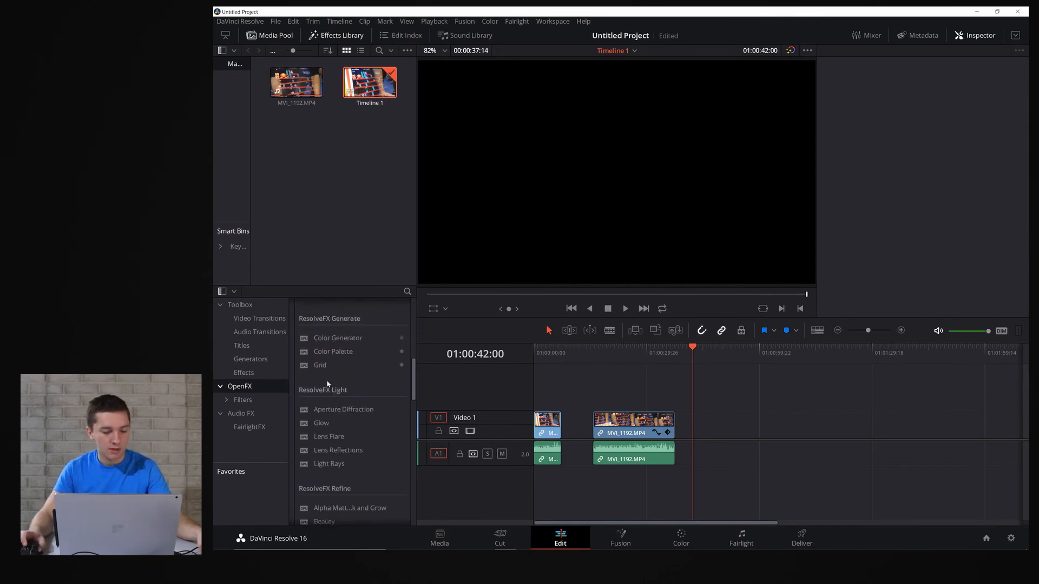
scroll(328, 384, "up", 6)
scroll(327, 384, "up", 3)
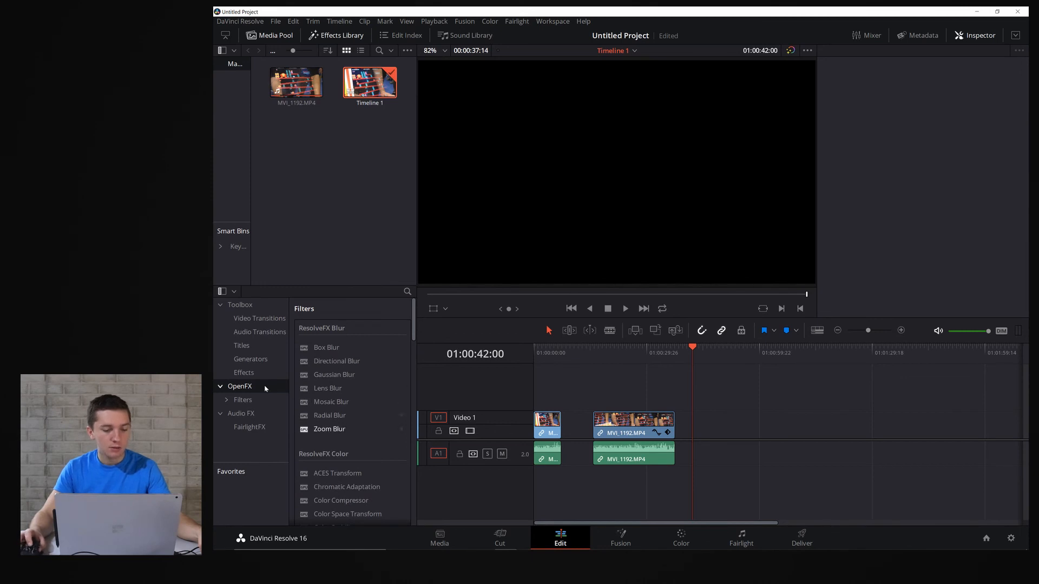
left_click(244, 373)
left_click(255, 361)
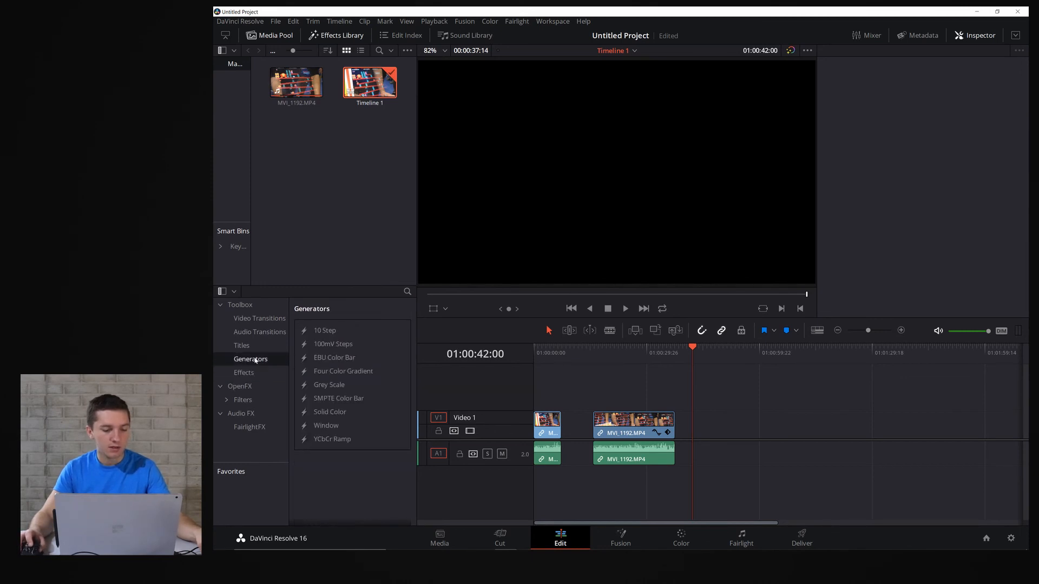
left_click(255, 346)
left_click(256, 332)
left_click(255, 319)
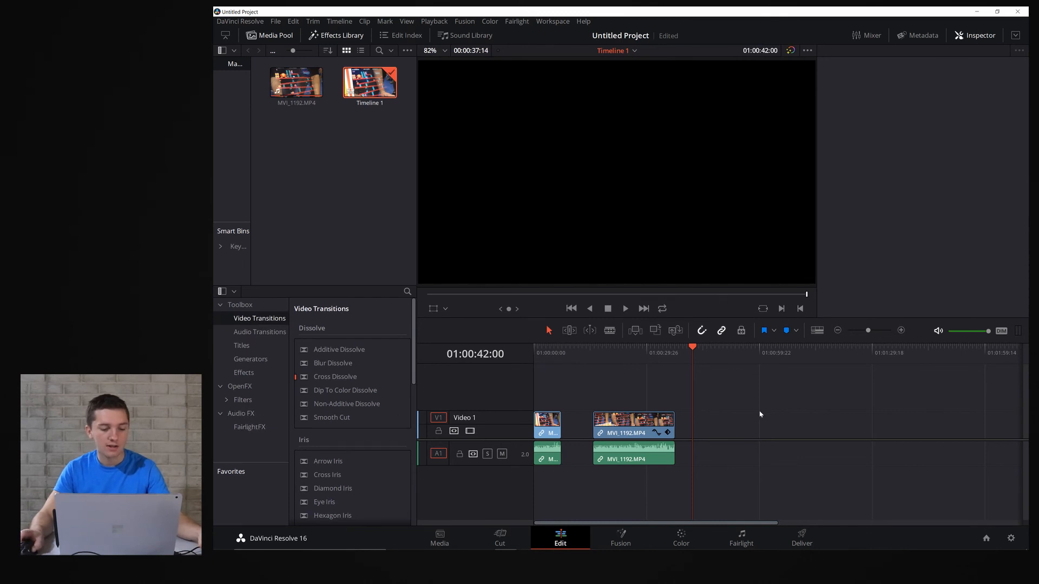